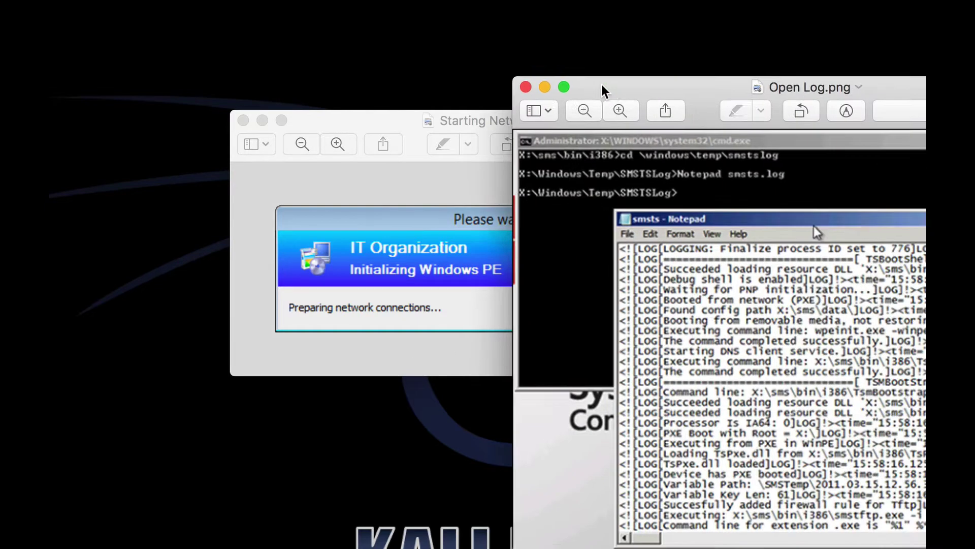
Move the Open Log.png smsts.log screenshot to the upper left, over the Starting Network image
left_click_drag(602, 84, 312, 35)
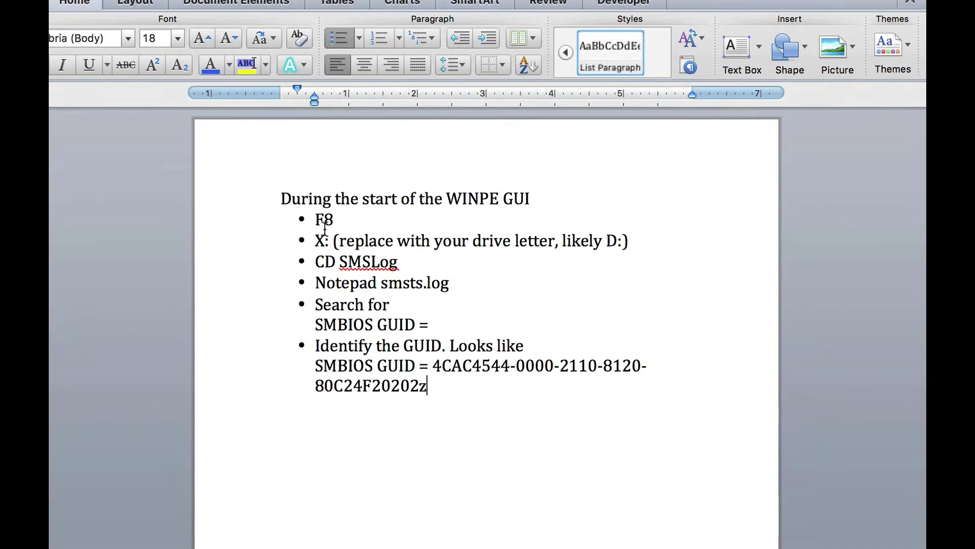
left_click_drag(313, 218, 330, 241)
left_click_drag(399, 262, 337, 260)
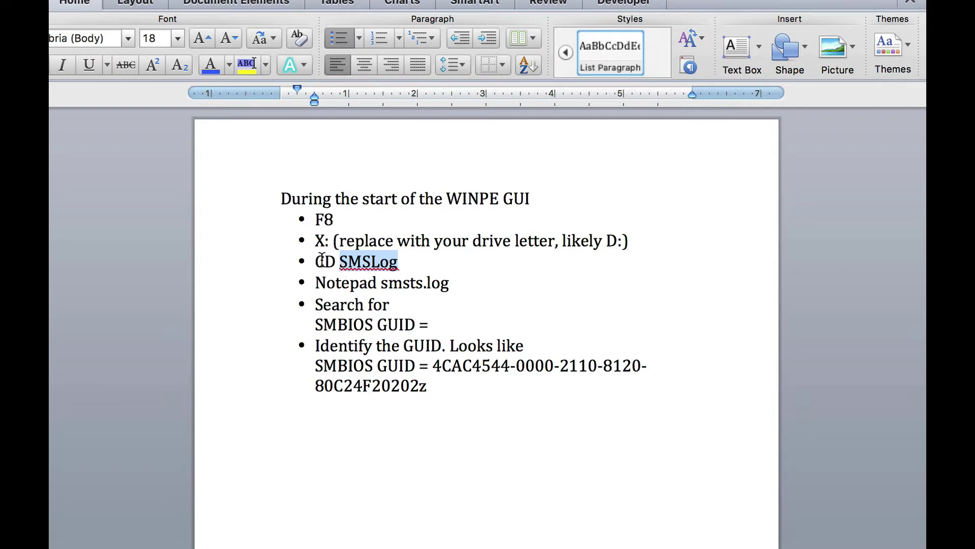
left_click_drag(312, 261, 410, 261)
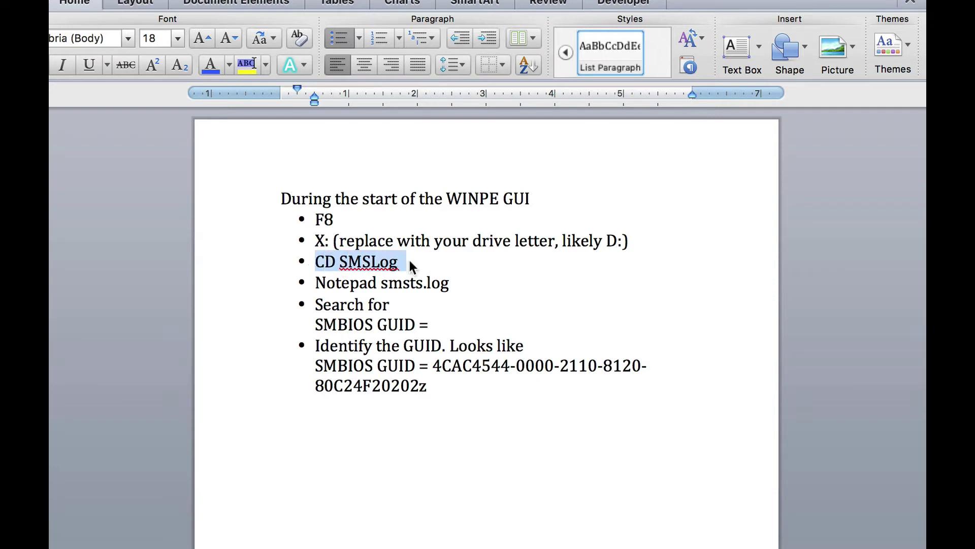
left_click_drag(311, 283, 464, 283)
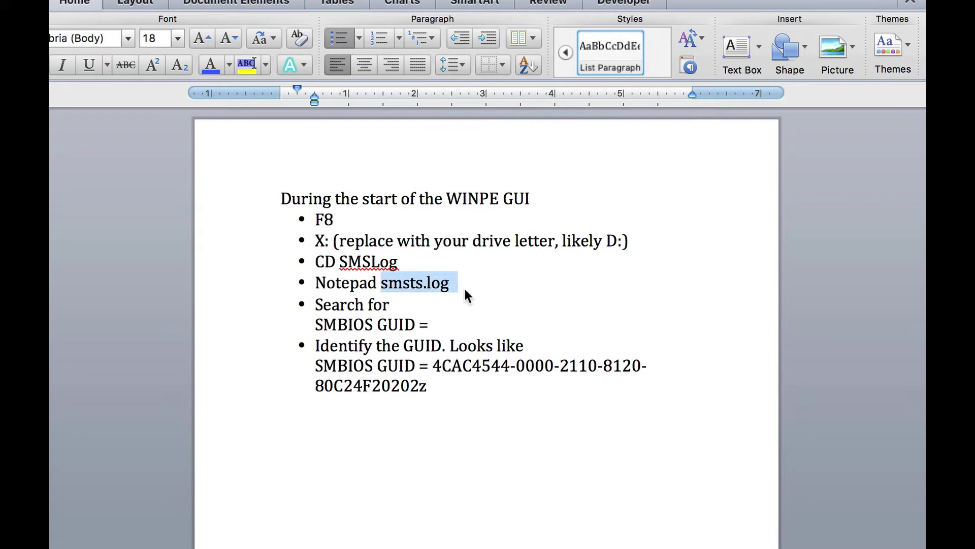
mouse_move(554, 1)
left_mouse_down()
mouse_move(544, 490)
mouse_move(535, 0)
left_mouse_up()
left_click_drag(316, 304, 402, 305)
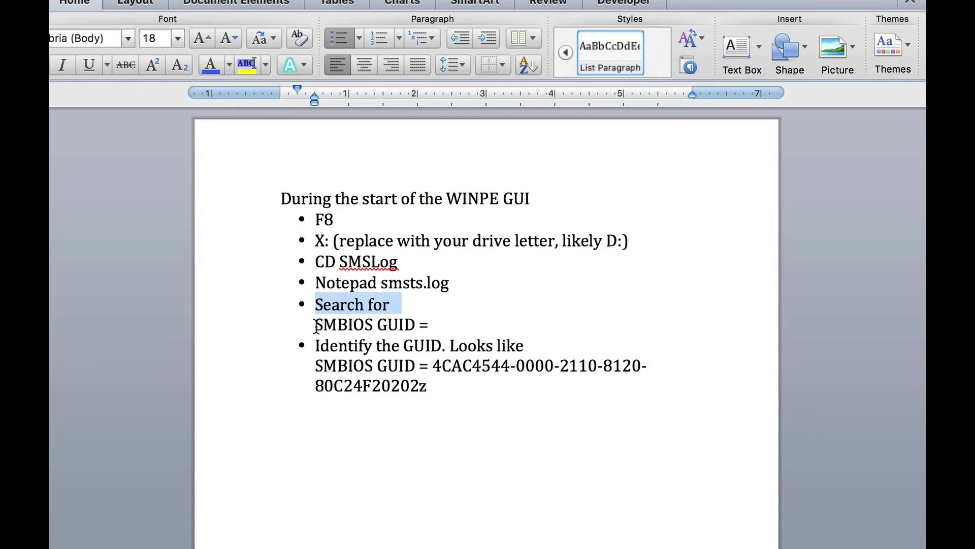
left_click_drag(316, 324, 418, 328)
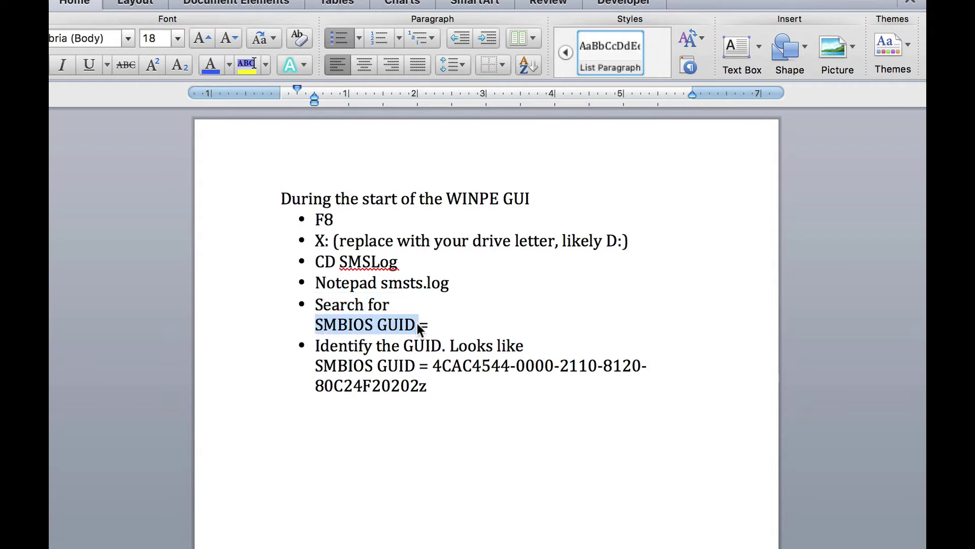
left_click(418, 325)
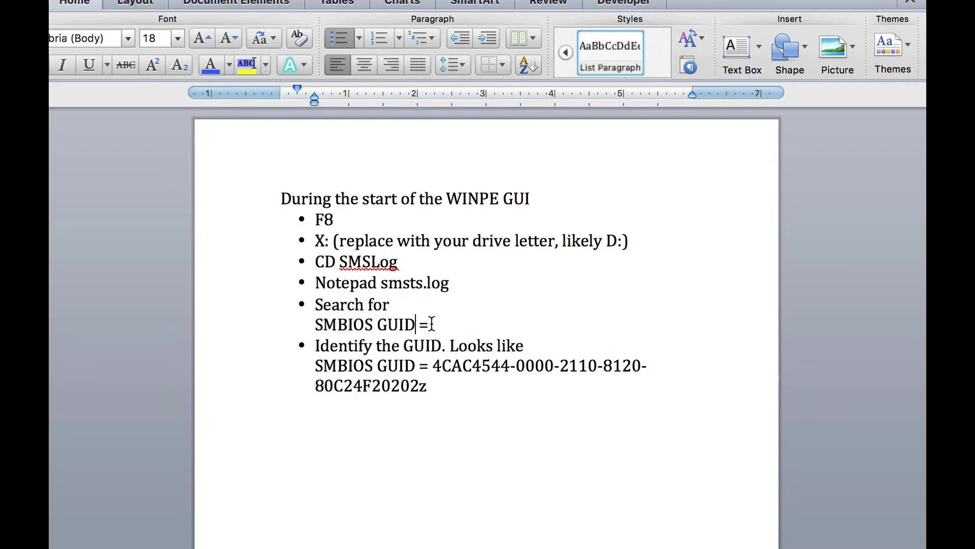
left_click(431, 324)
left_click(416, 325, "shift")
left_click_drag(315, 366, 427, 386)
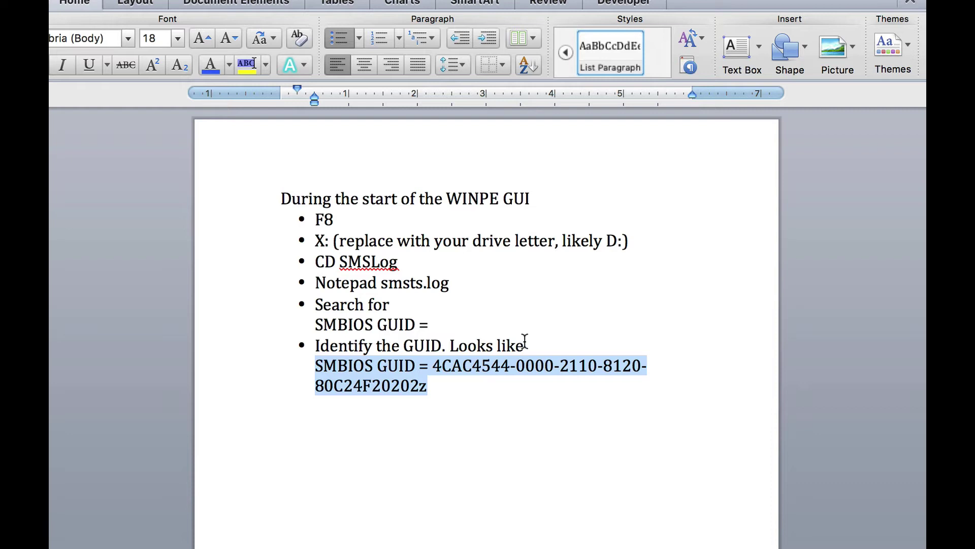
left_click_drag(435, 367, 446, 399)
Add a 'NO task sequenced available' line below the list, then select it and the example GUID
left_click(447, 404)
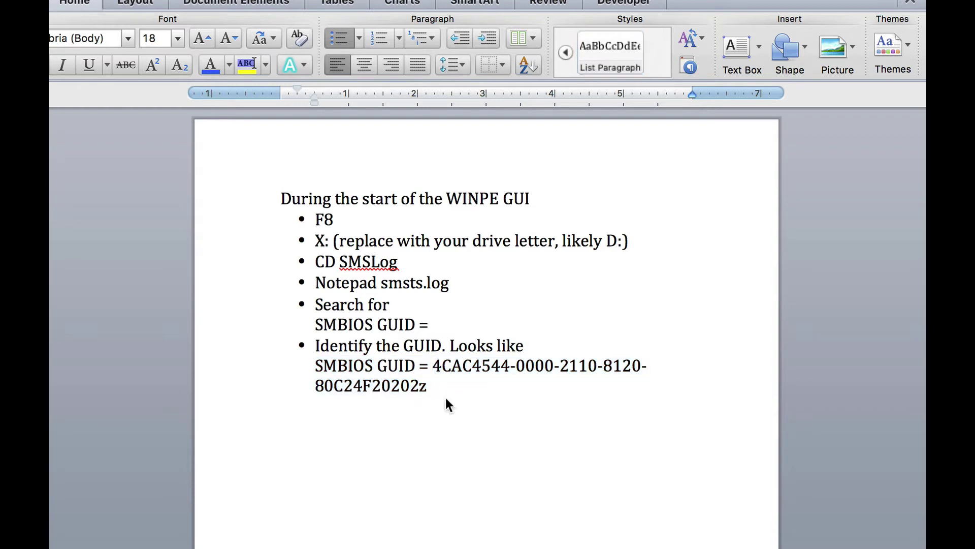
key("Return")
type("NO")
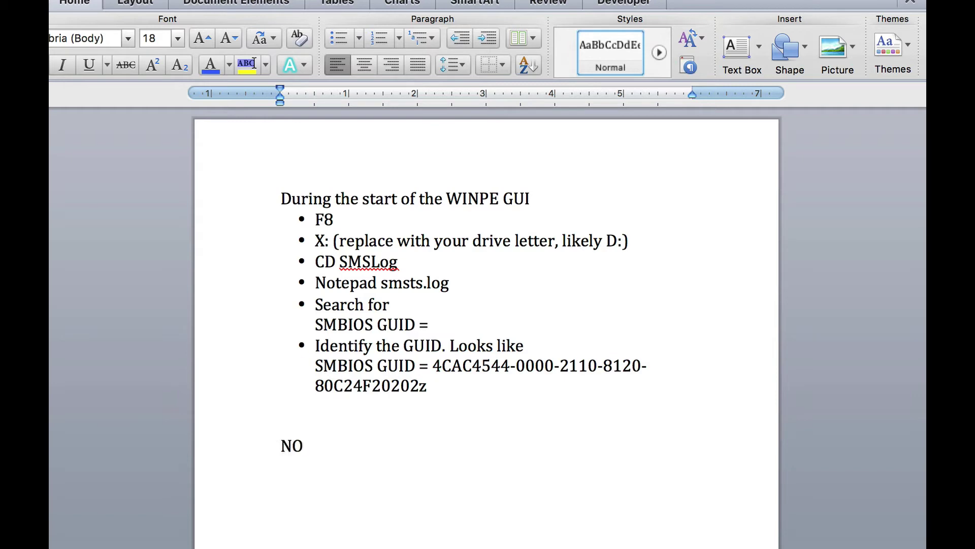
type(" task seequ")
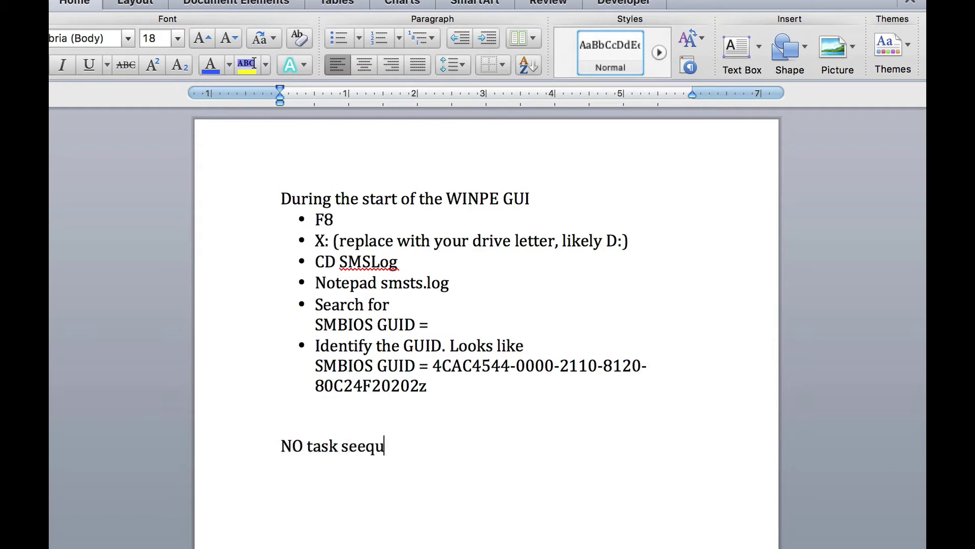
key("BackSpace")
key("BackSpace")
key("BackSpace")
type("quenced")
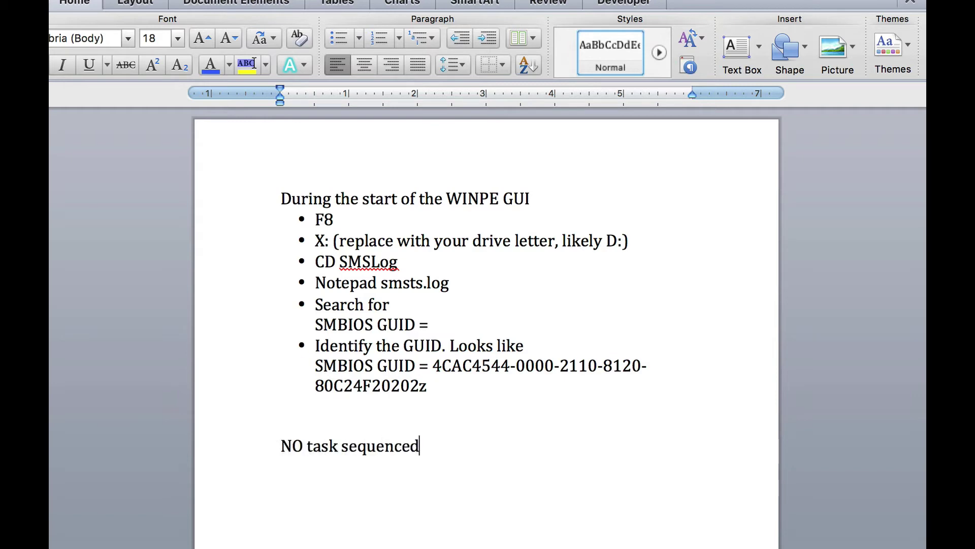
type(" available")
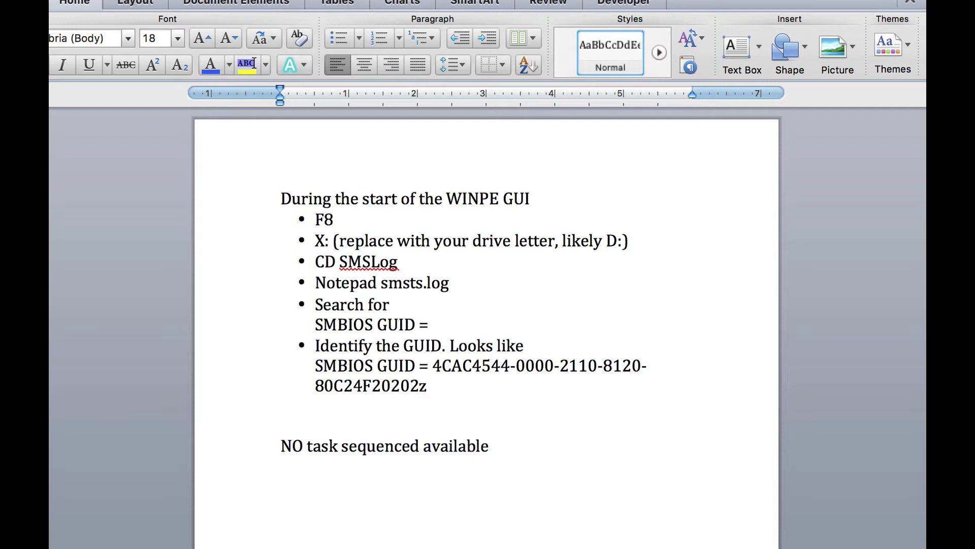
left_click(223, 447)
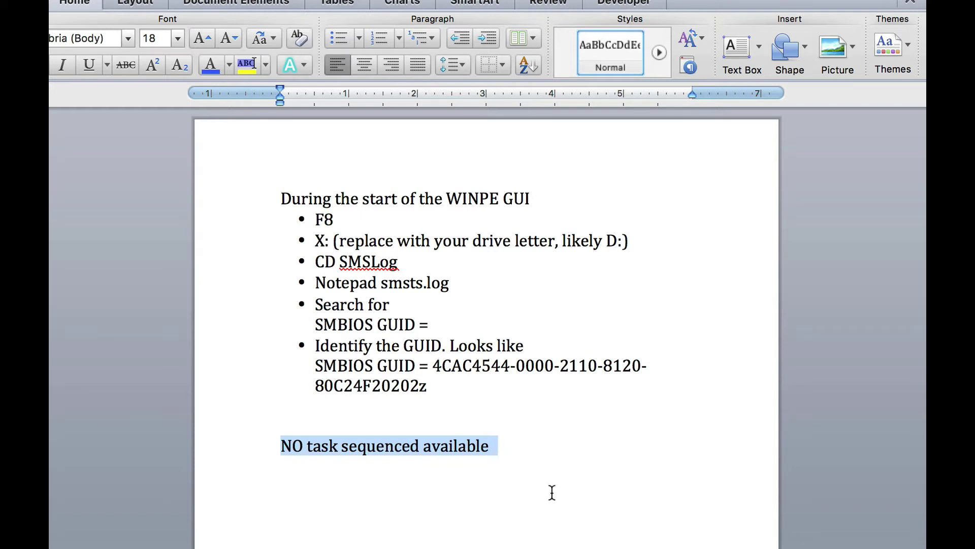
left_click_drag(432, 366, 449, 391)
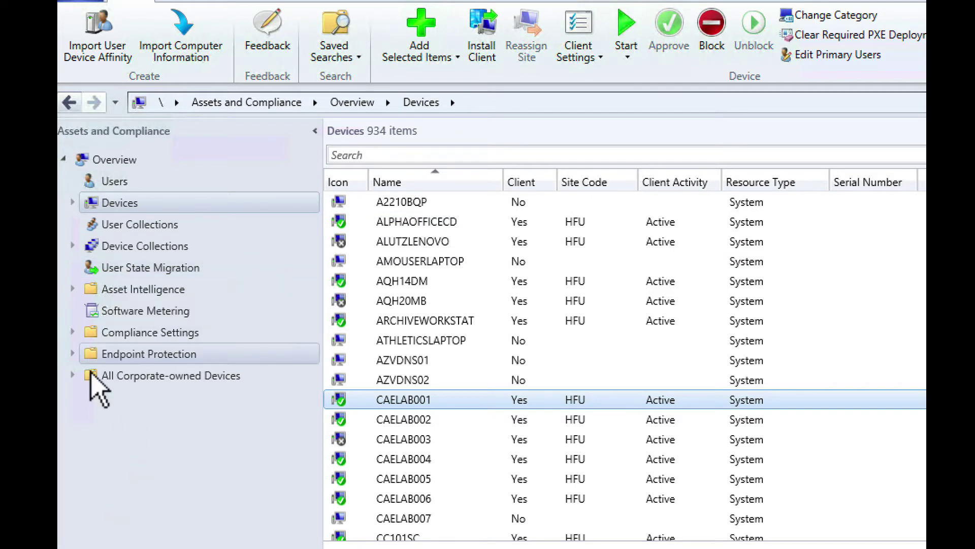
Expand Device Collections and open All Systems, which lists 934 devices with their GUIDs
left_click(74, 246)
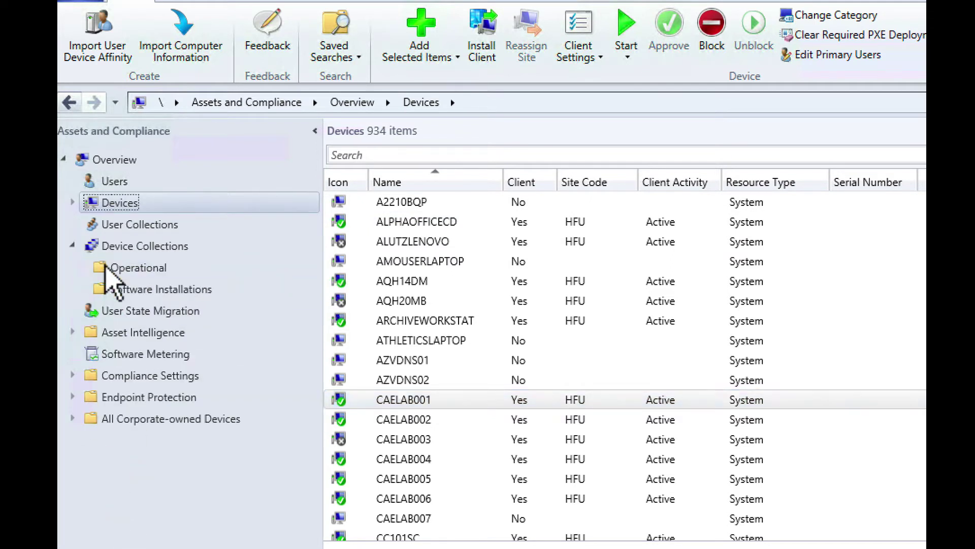
left_click(153, 254)
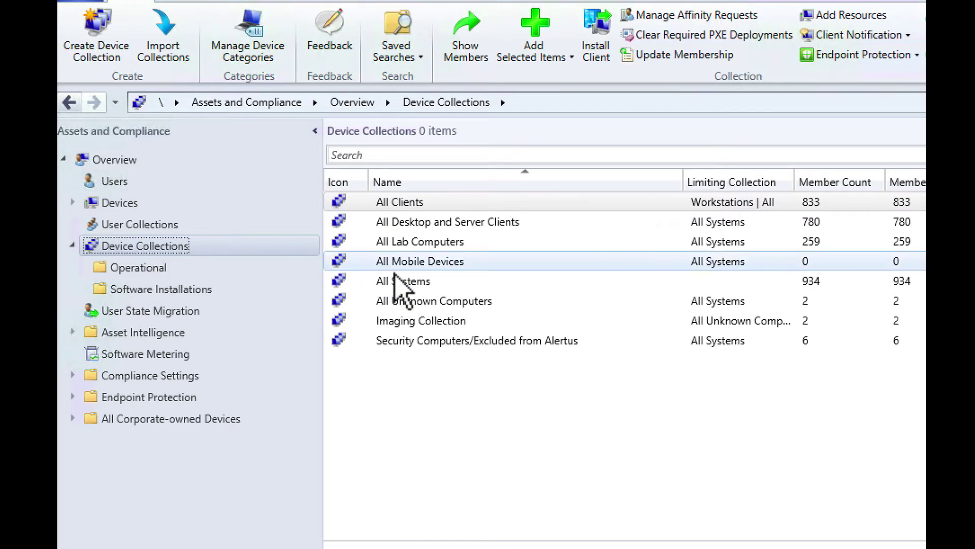
left_click(412, 290)
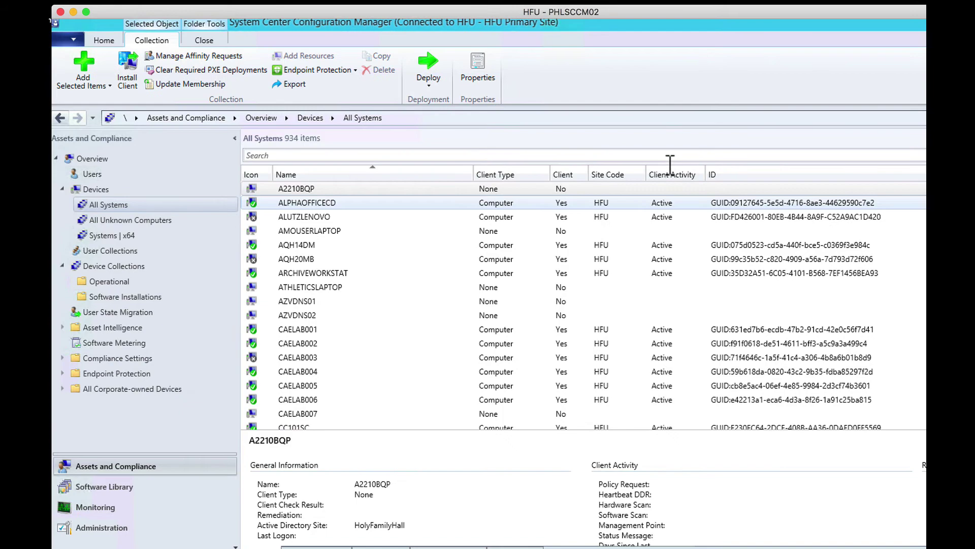
Hide the ID column in the All Systems list, then show it again
right_click(744, 178)
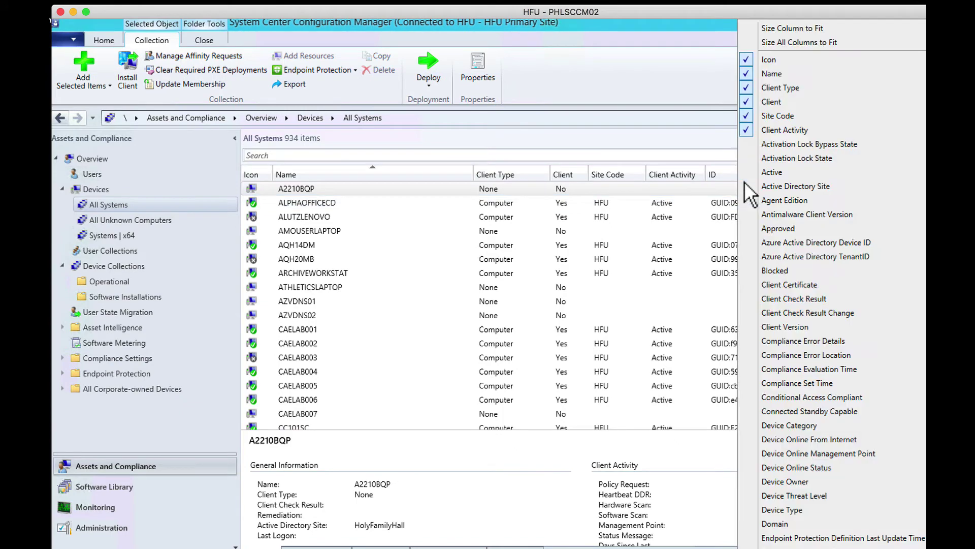
scroll(792, 346, "down", 5)
scroll(798, 351, "up", 10)
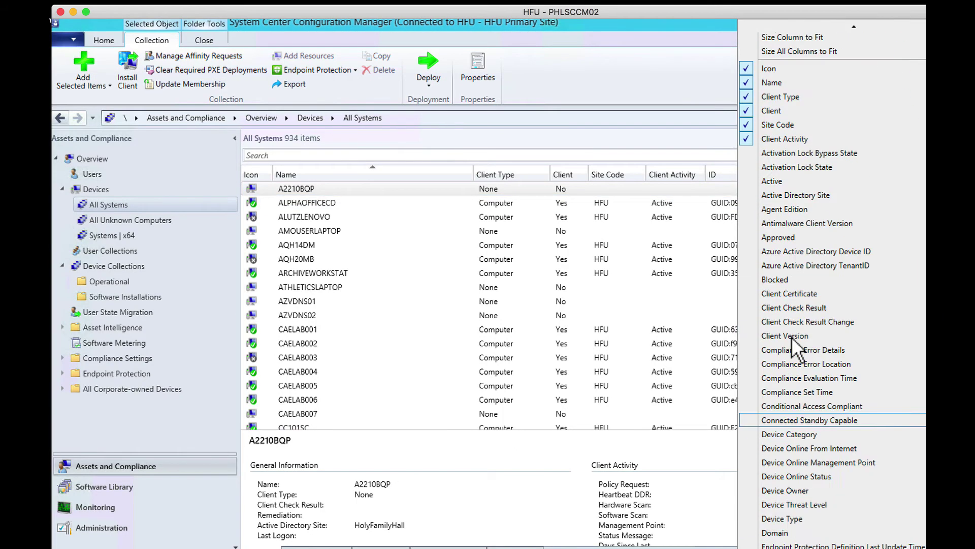
scroll(778, 315, "down", 5)
left_click(765, 270)
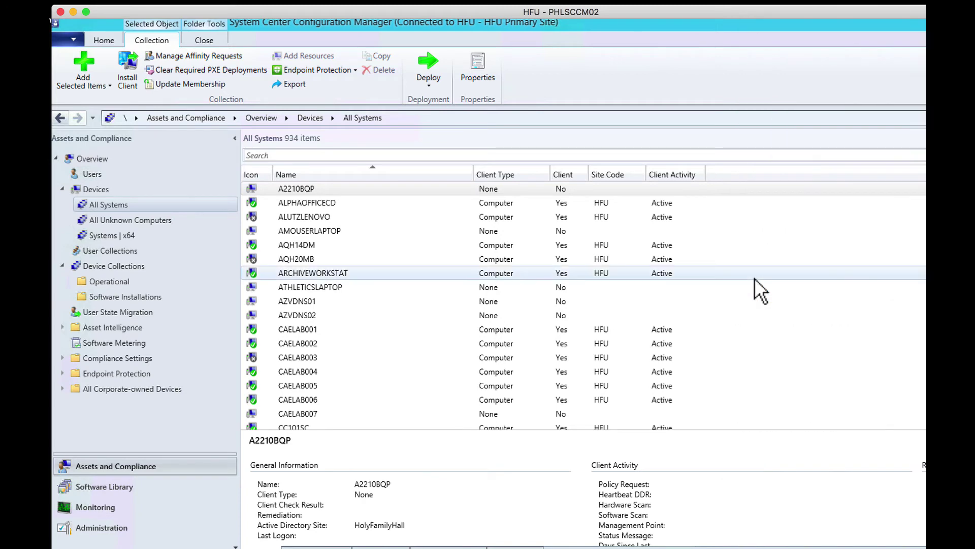
right_click(727, 178)
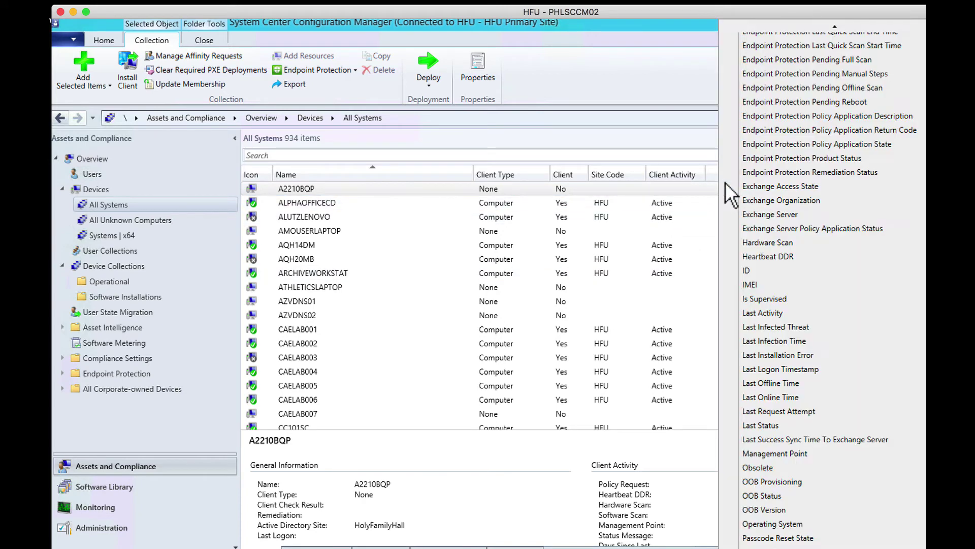
left_click(736, 272)
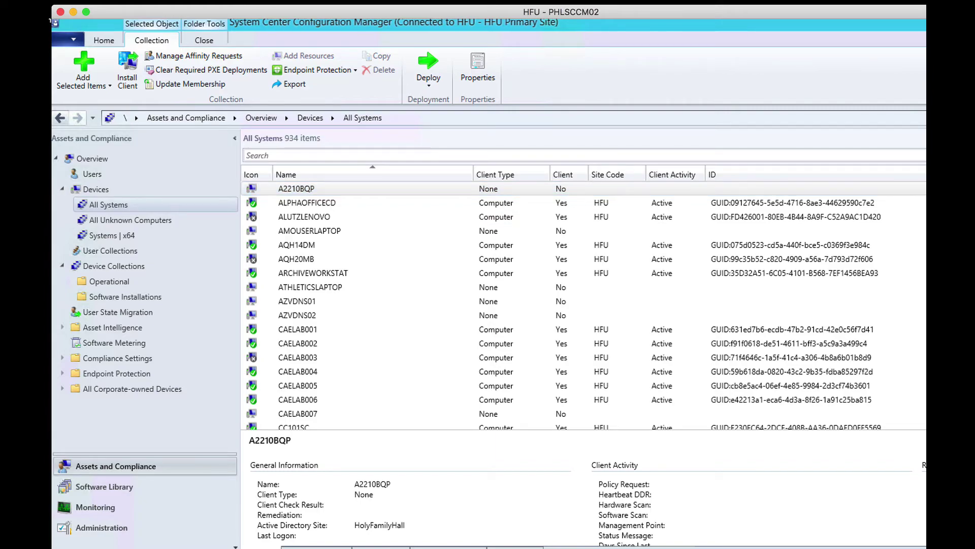
Scroll the All Systems list down to the SAMPLE1 record and its GUID
scroll(584, 305, "down", 20)
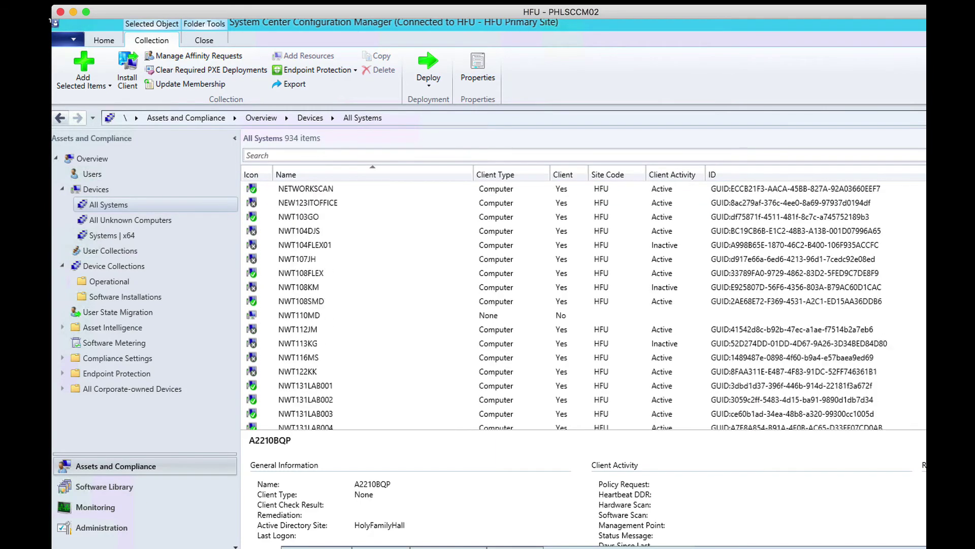
scroll(584, 304, "down", 20)
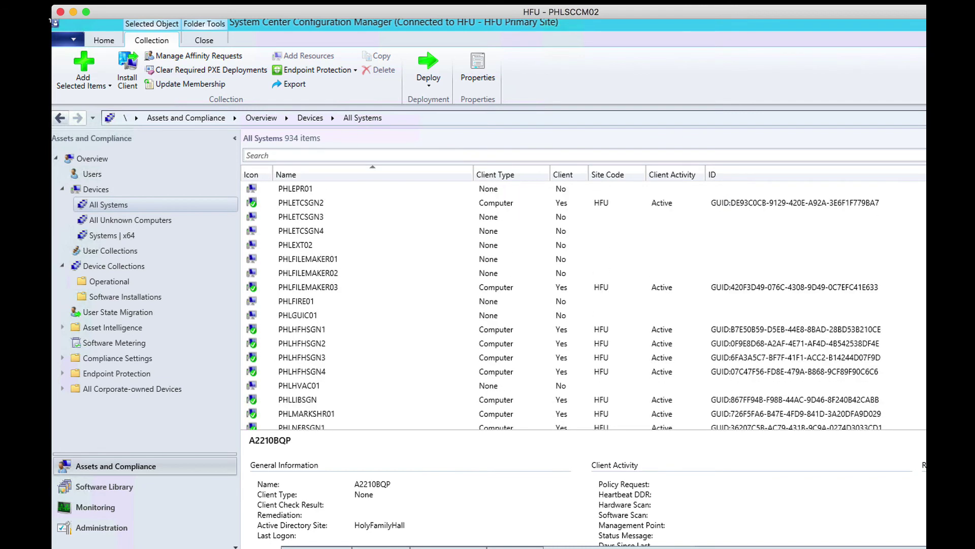
scroll(585, 304, "down", 20)
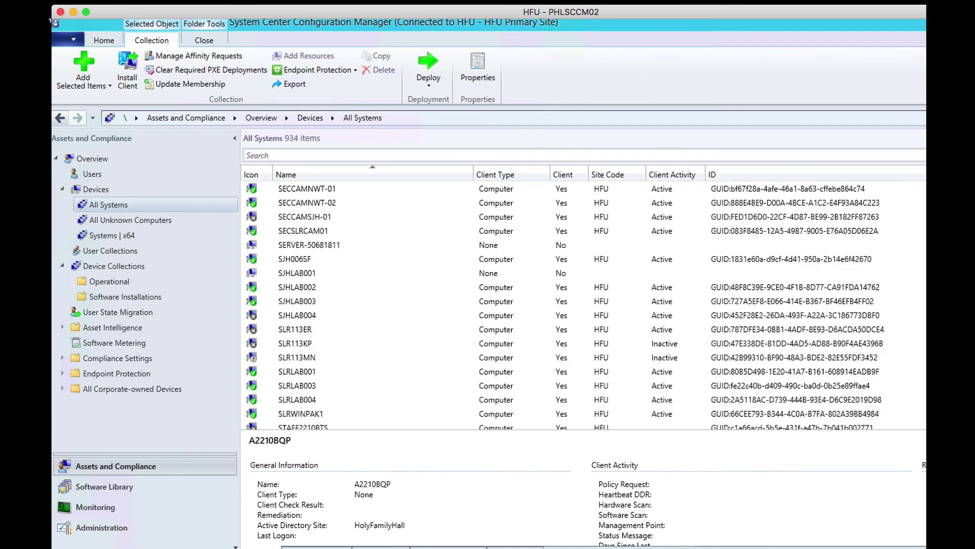
scroll(584, 305, "down", 4)
scroll(584, 305, "up", 5)
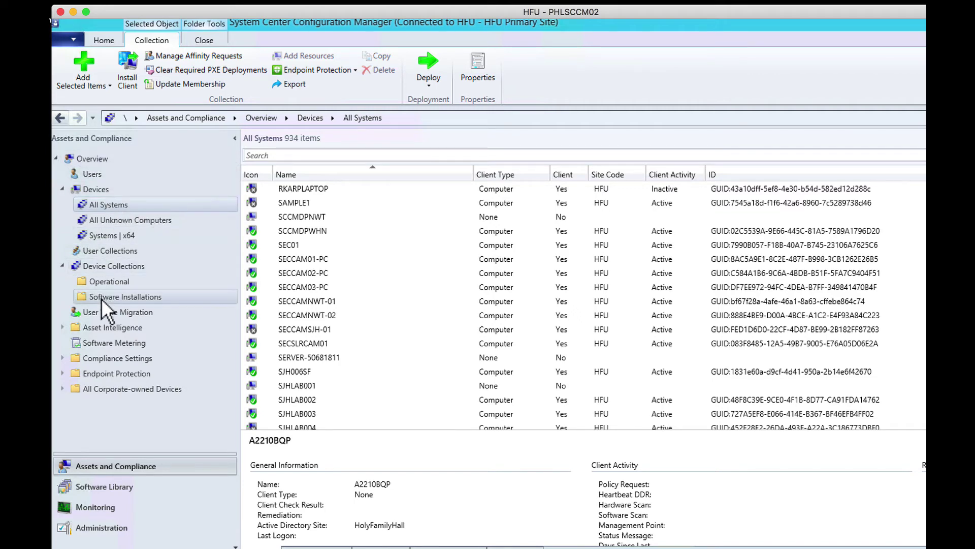
Open the All Unknown Computers collection and select its x86 Unknown Computer entry
left_click(112, 267)
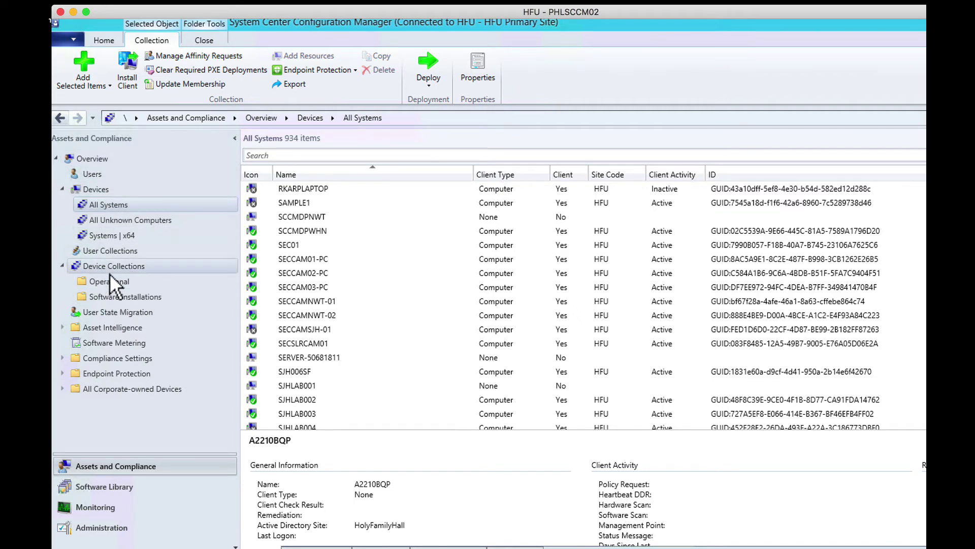
double_click(330, 262)
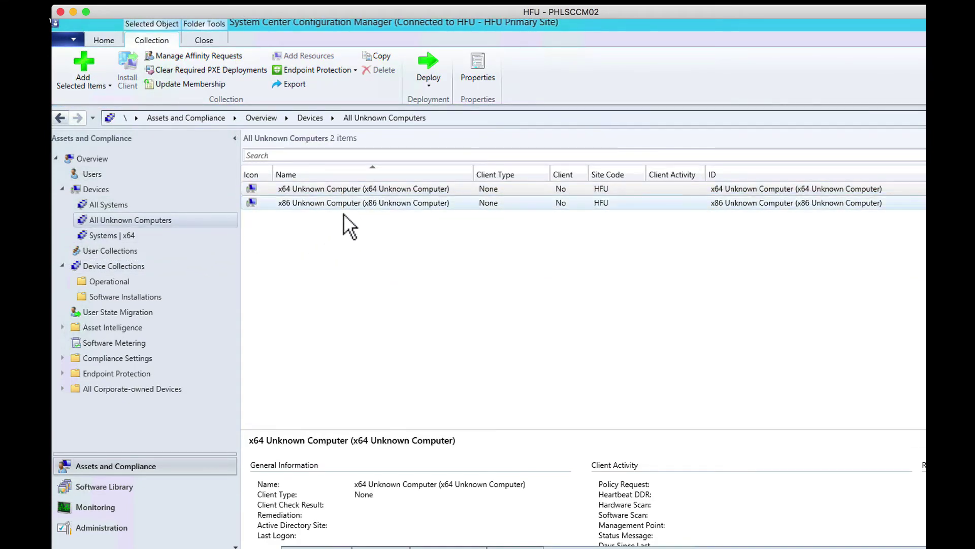
left_click(316, 203)
Return to All Systems and add ID as an extra search criterion
left_click(120, 209)
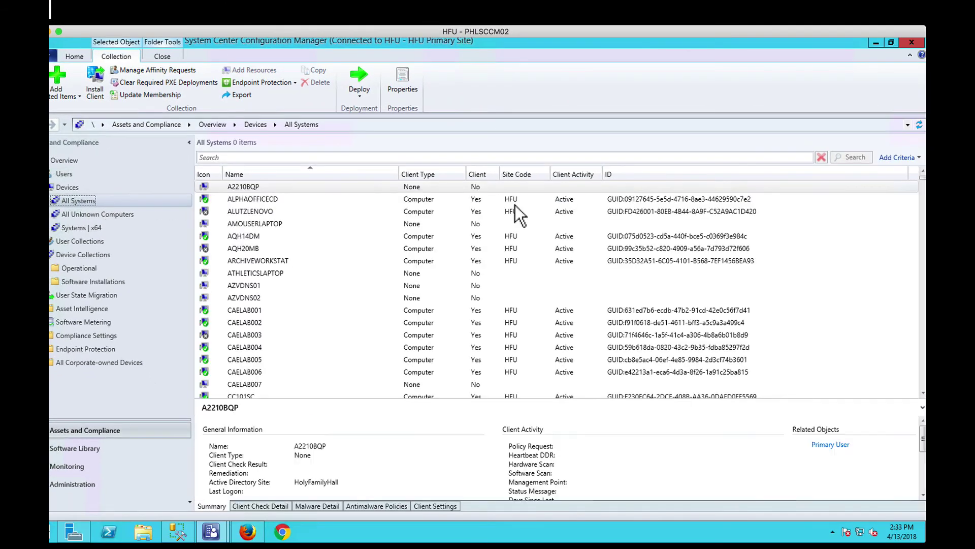
left_click(335, 160)
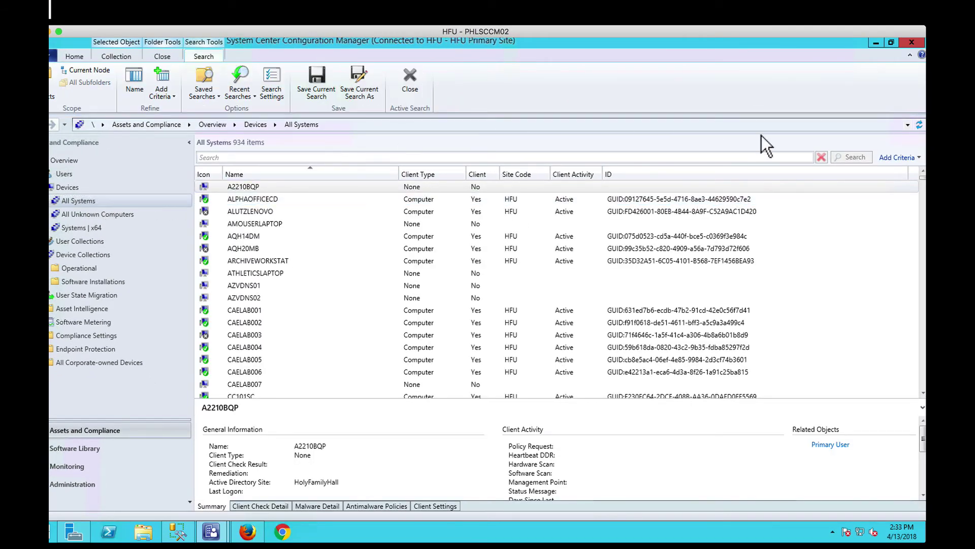
left_click(920, 158)
left_click_drag(920, 184, 921, 261)
left_click(752, 193)
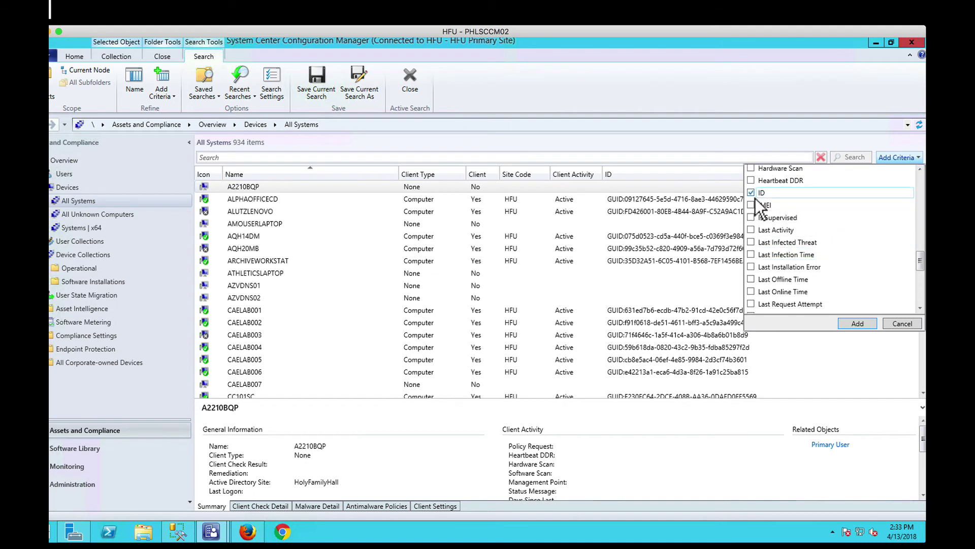
Search All Systems for IDs containing 75, then 7545, and select the lone SAMPLE1 result
left_click(856, 325)
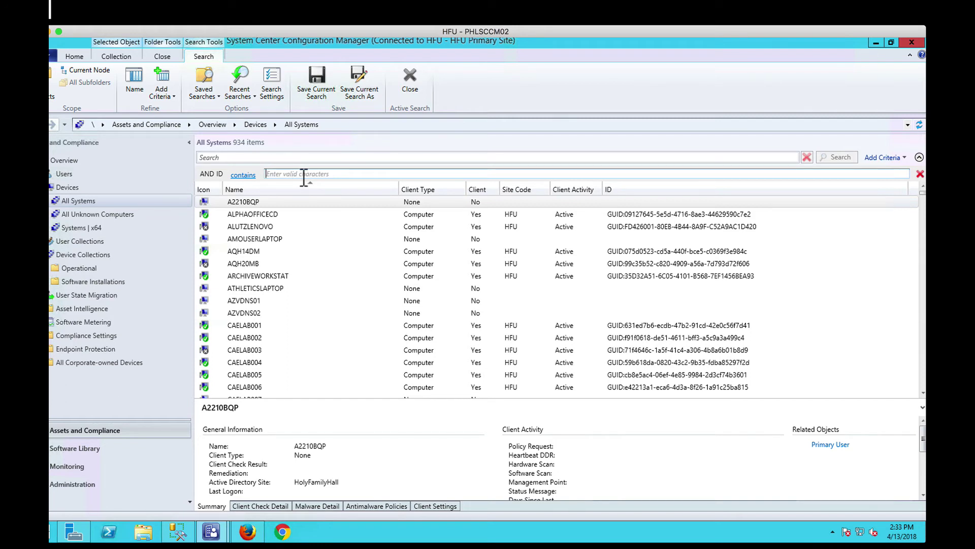
type("75")
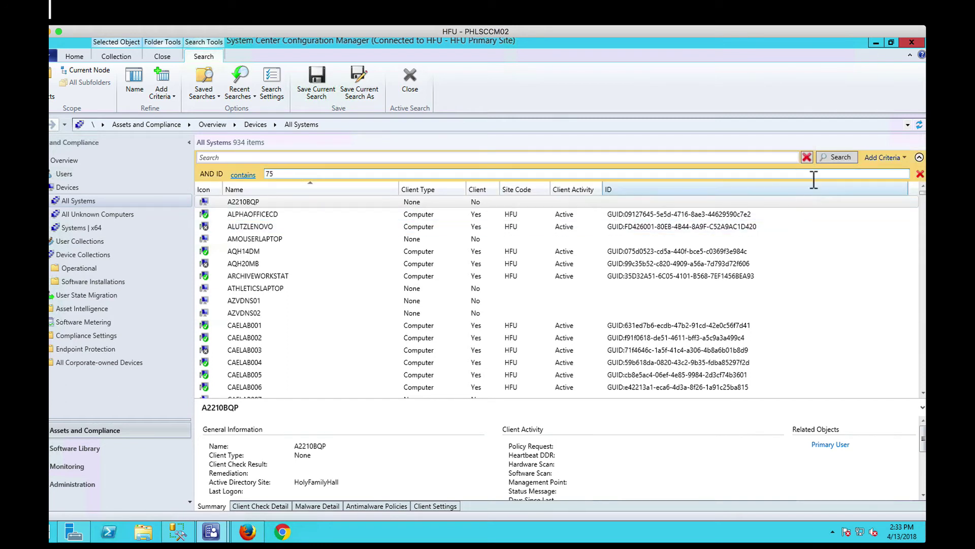
left_click(838, 162)
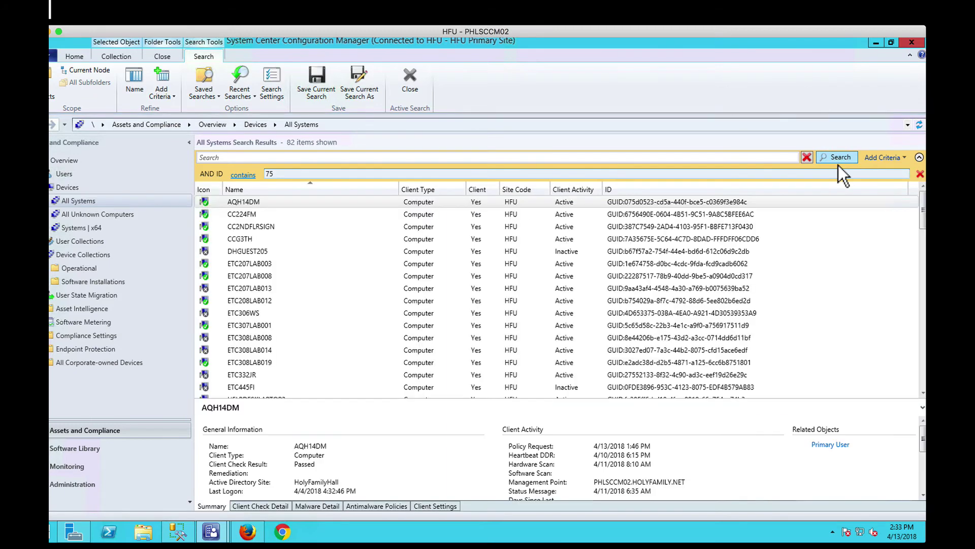
mouse_move(923, 210)
left_mouse_down()
mouse_move(920, 356)
mouse_move(922, 195)
left_mouse_up()
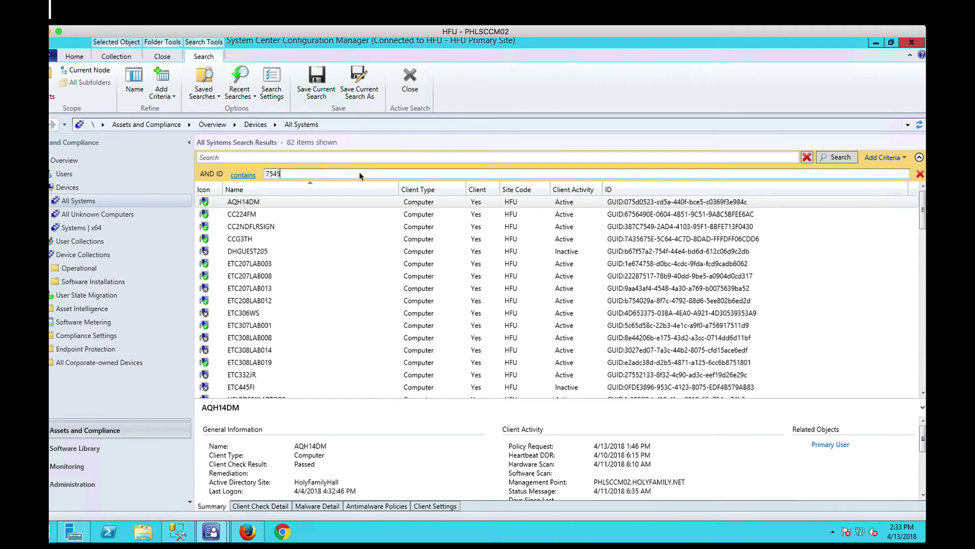
left_click(849, 157)
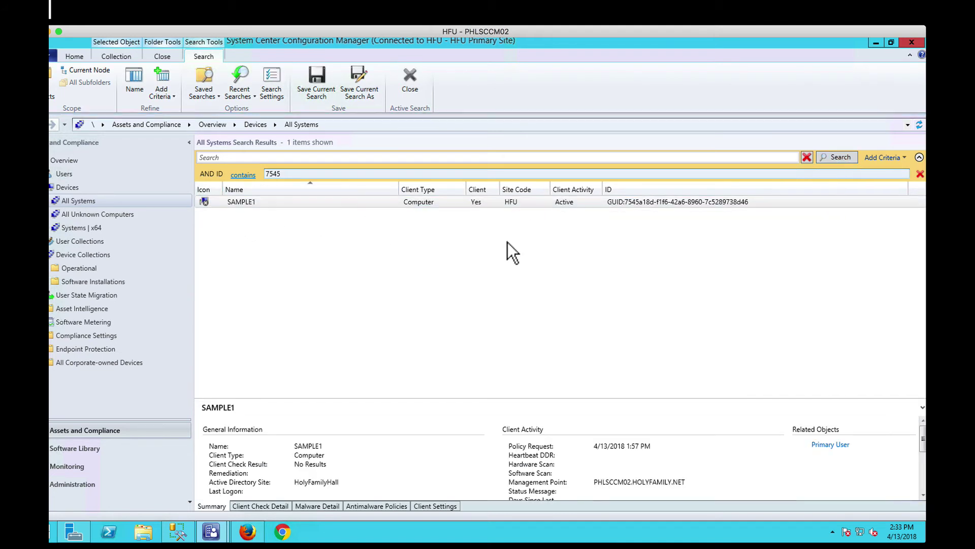
left_click(313, 204)
Delete and confirm removal of SAMPLE1, then select the 7545 ID search value
right_click(263, 209)
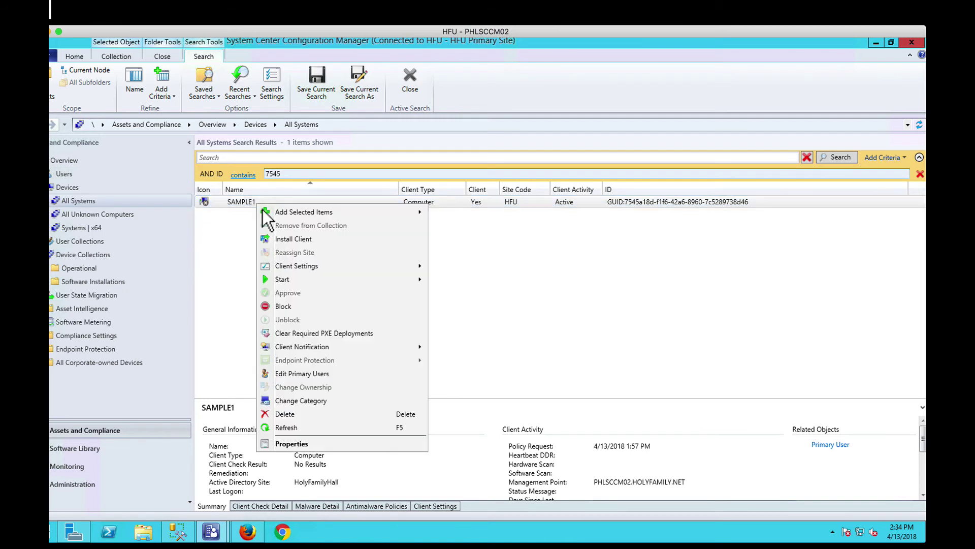
left_click(301, 420)
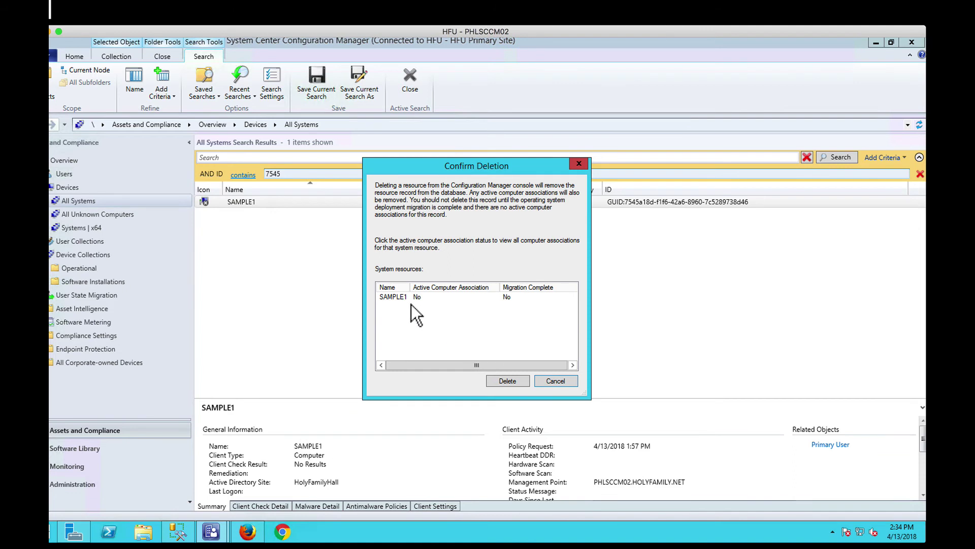
left_click(508, 382)
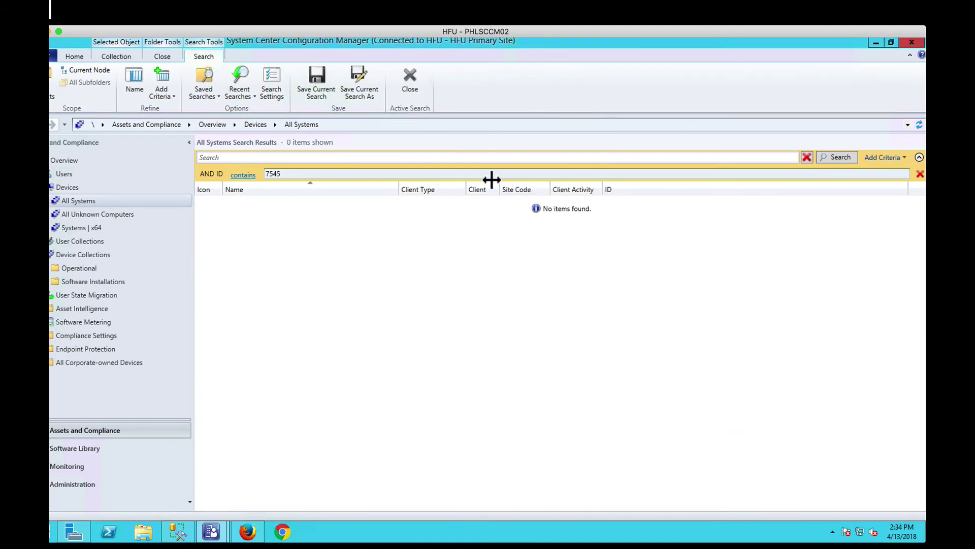
double_click(282, 173)
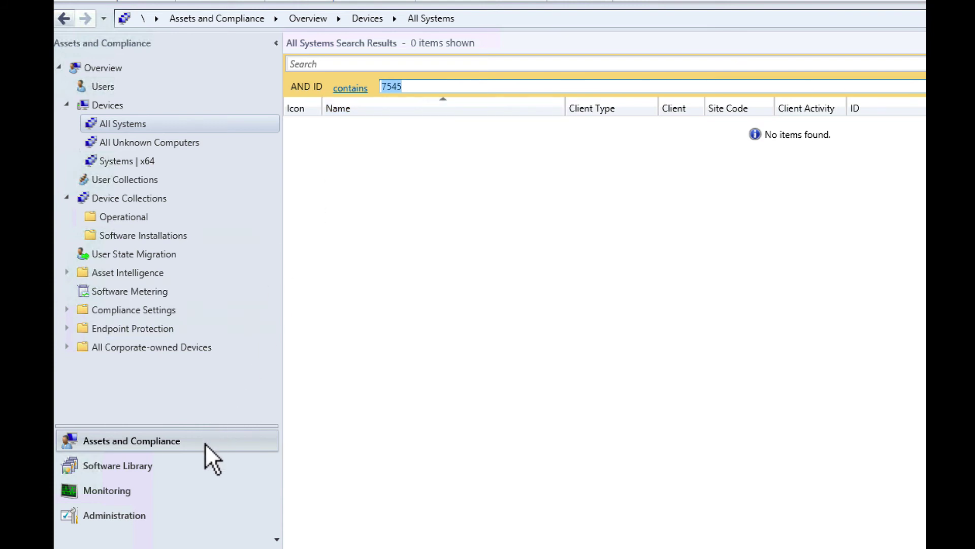
In Monitoring's Queries, open the properties of the Search for MAC query
left_click(123, 497)
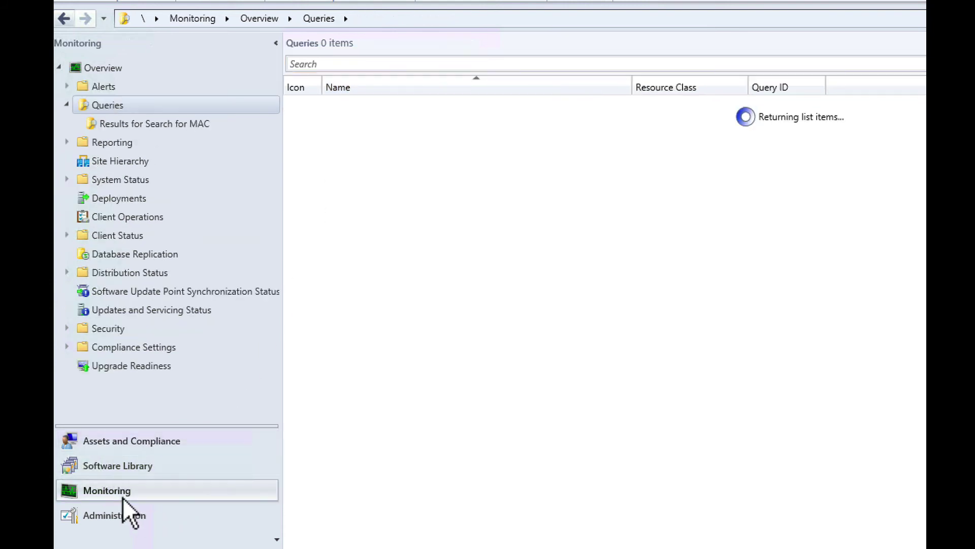
right_click(120, 112)
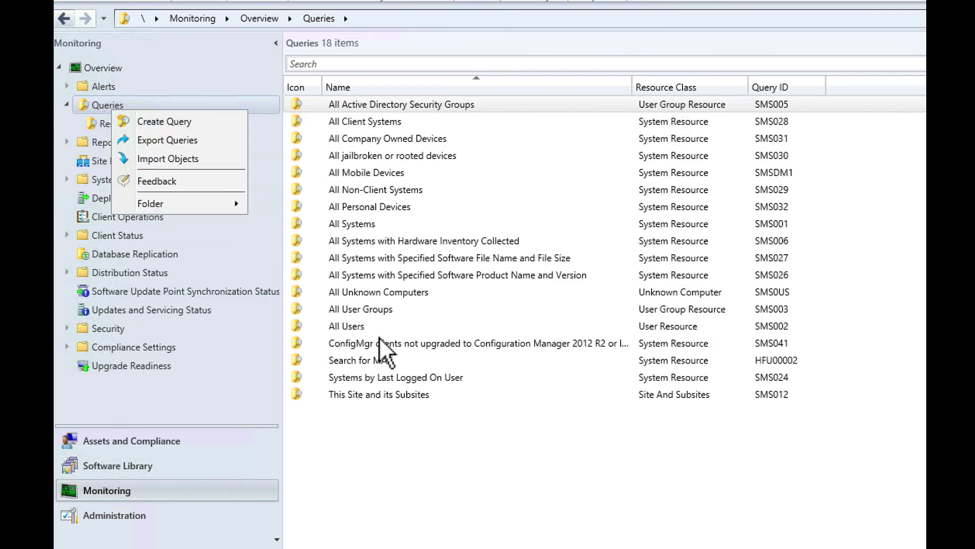
left_click(386, 427)
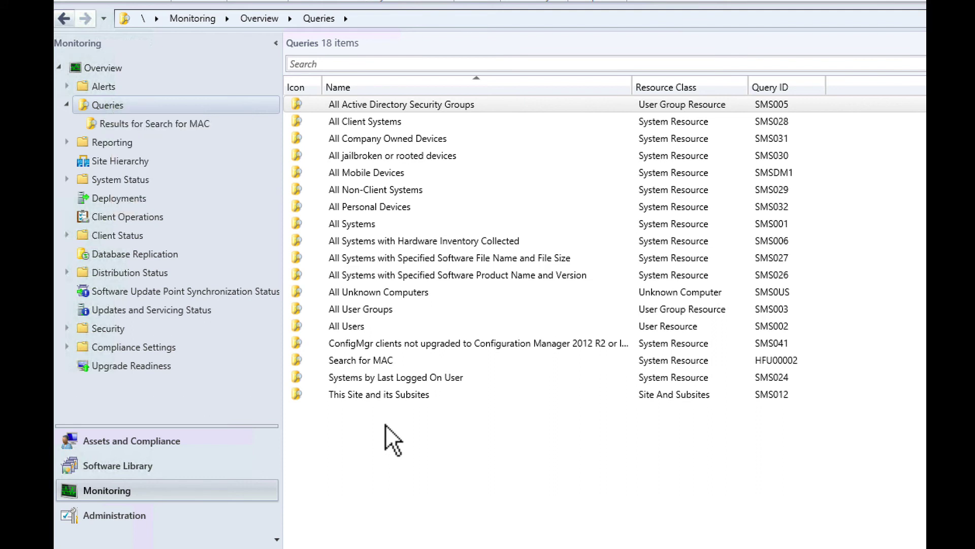
right_click(371, 369)
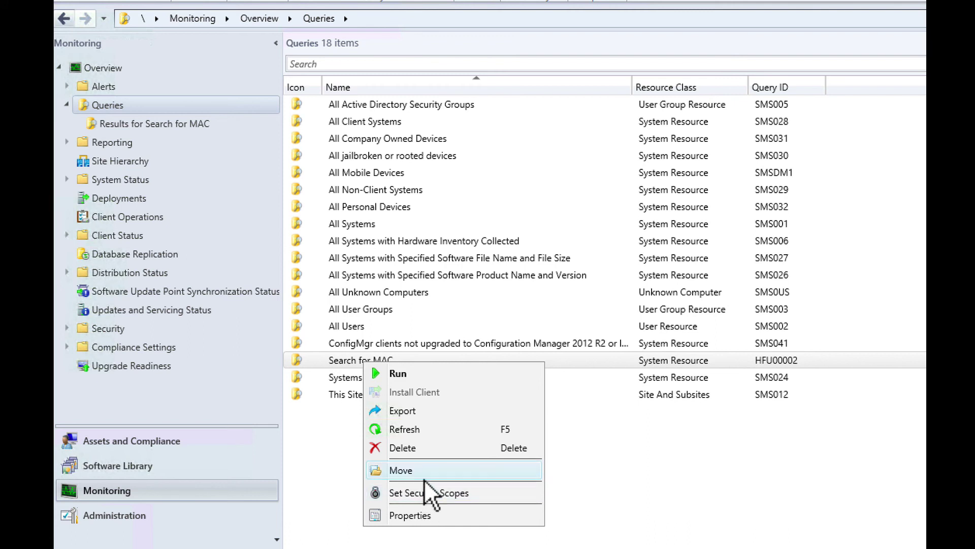
left_click(426, 521)
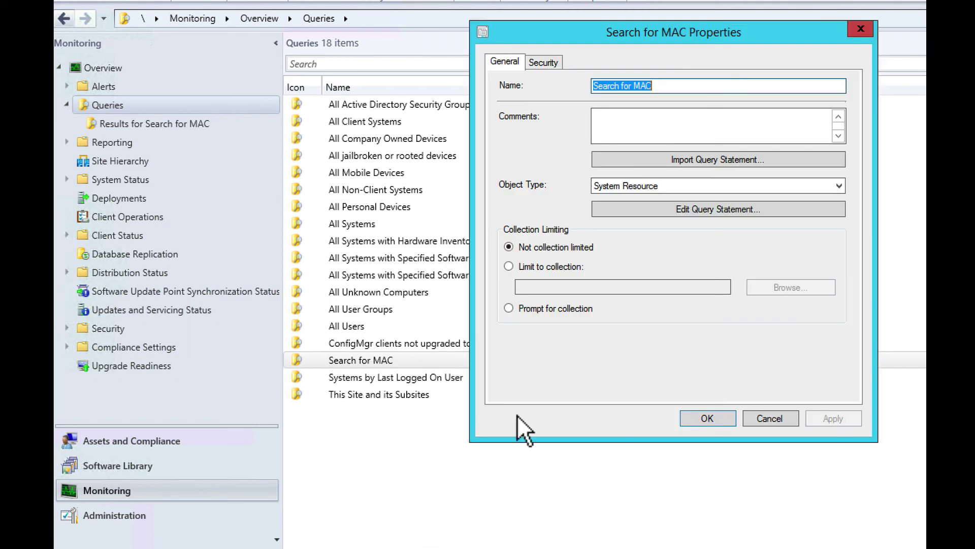
Open the query statement, view its Criteria, and display it as WQL
left_click(690, 209)
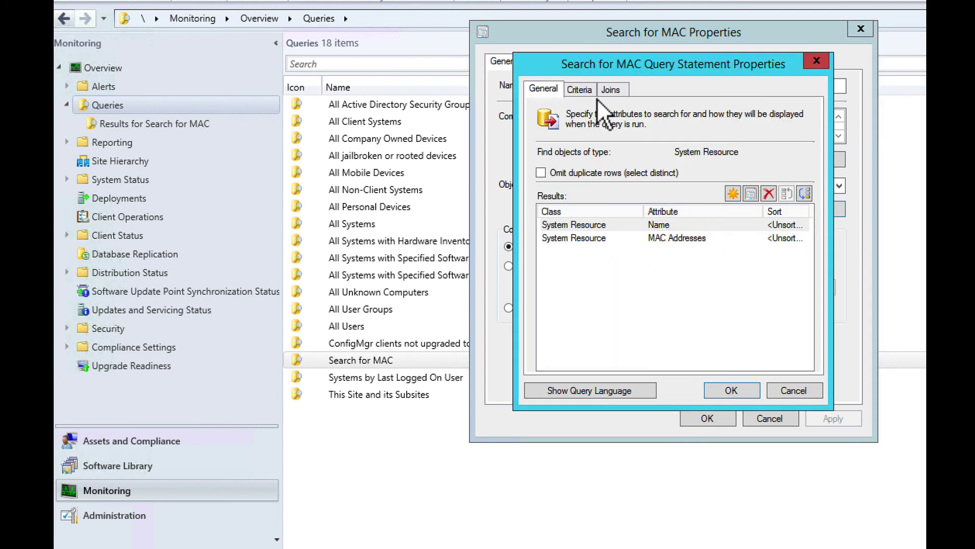
left_click(582, 90)
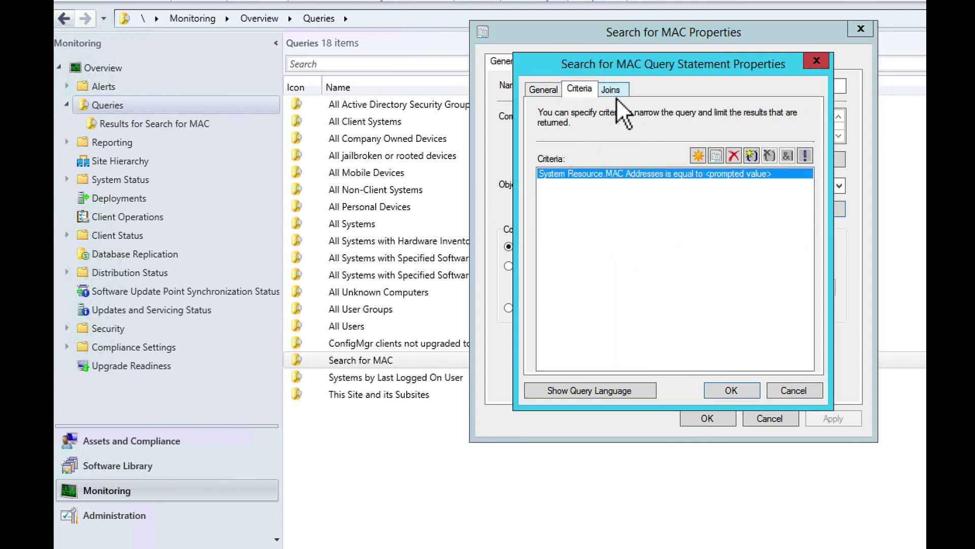
left_click(617, 391)
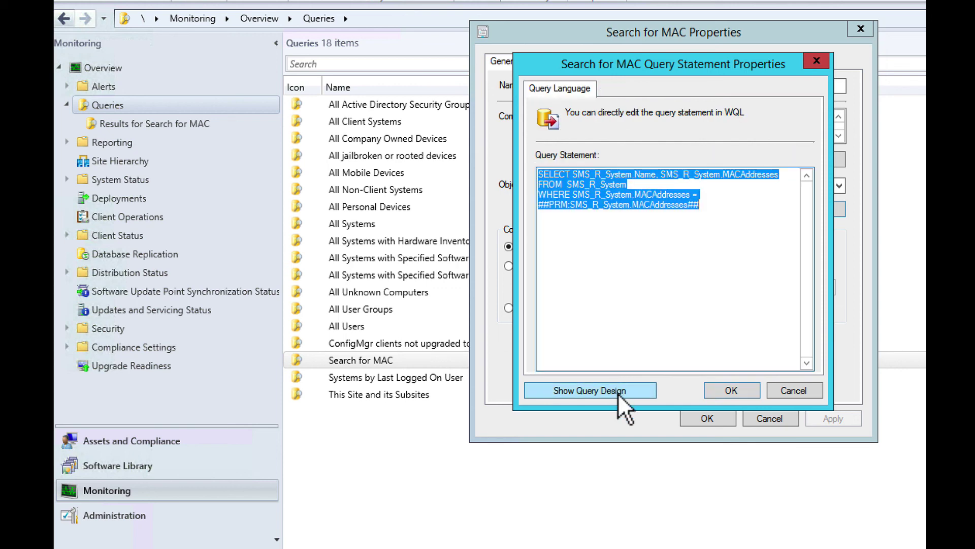
left_click(625, 210)
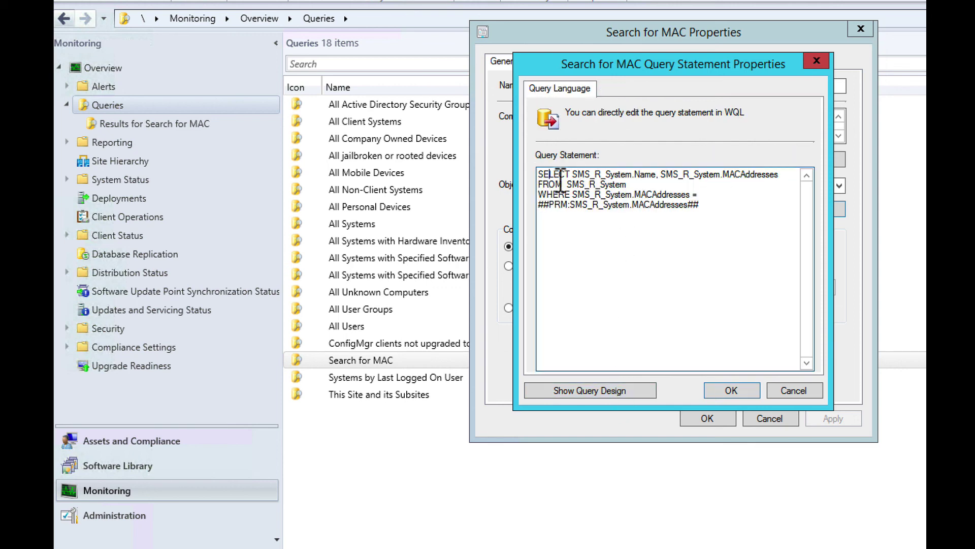
Highlight the SELECT, FROM SMS_R_System and MACAddresses prompt lines, then cancel both dialogs
left_click_drag(561, 179, 722, 186)
left_click(648, 188)
left_click_drag(648, 188, 564, 186)
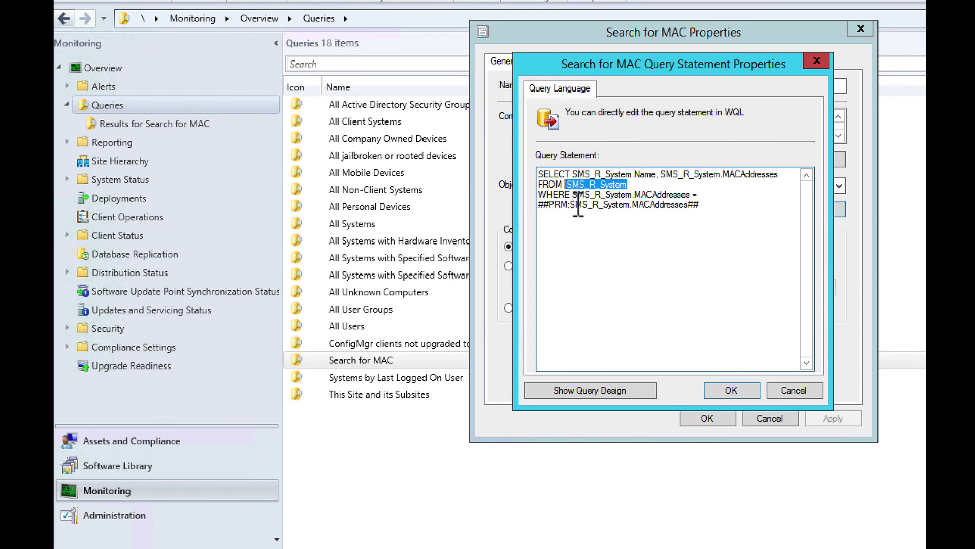
left_click(724, 197)
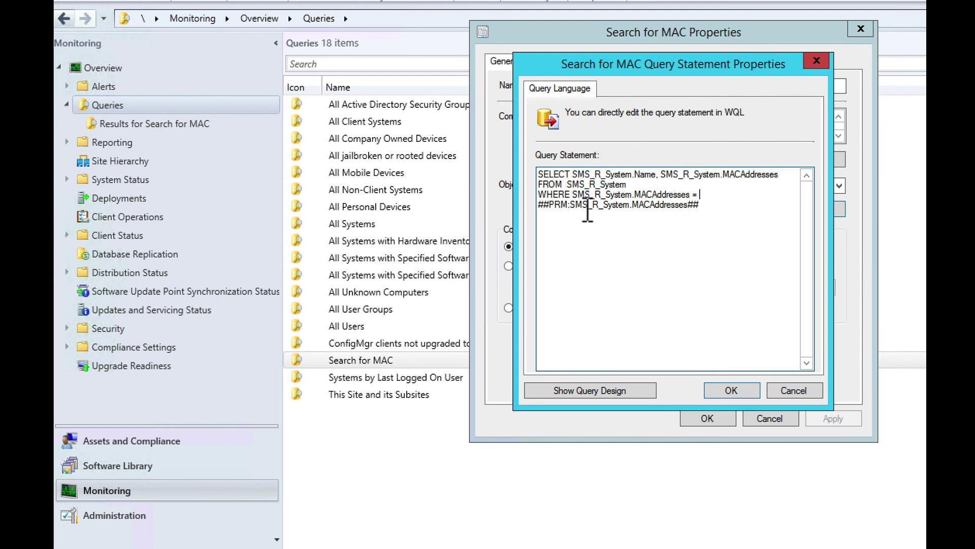
left_click_drag(701, 206, 554, 218)
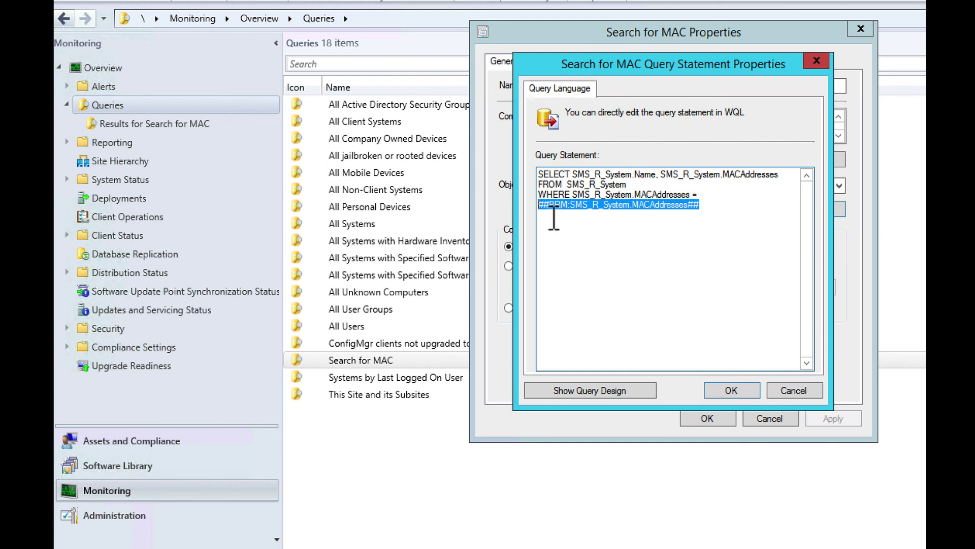
left_click(553, 217)
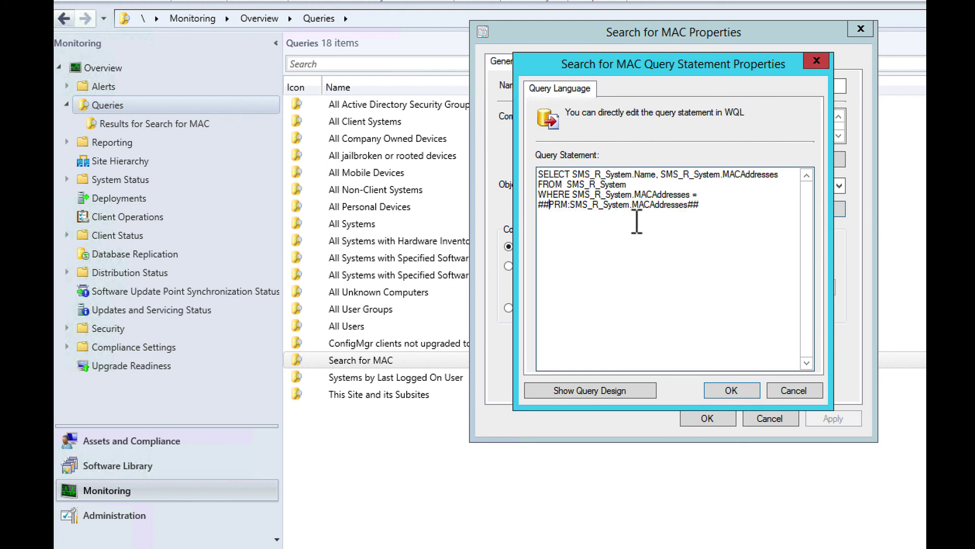
left_click_drag(721, 211, 640, 246)
left_click(640, 246)
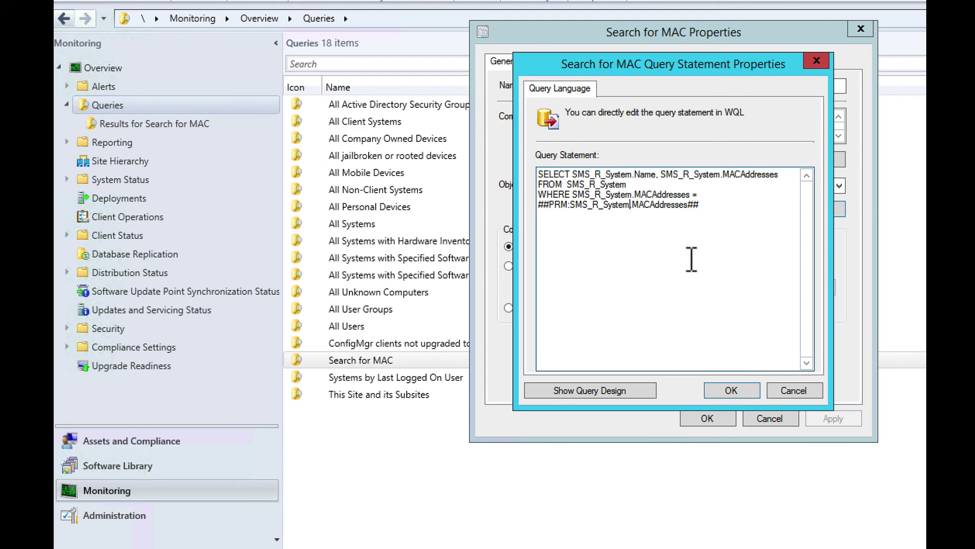
left_click(793, 391)
left_click(791, 418)
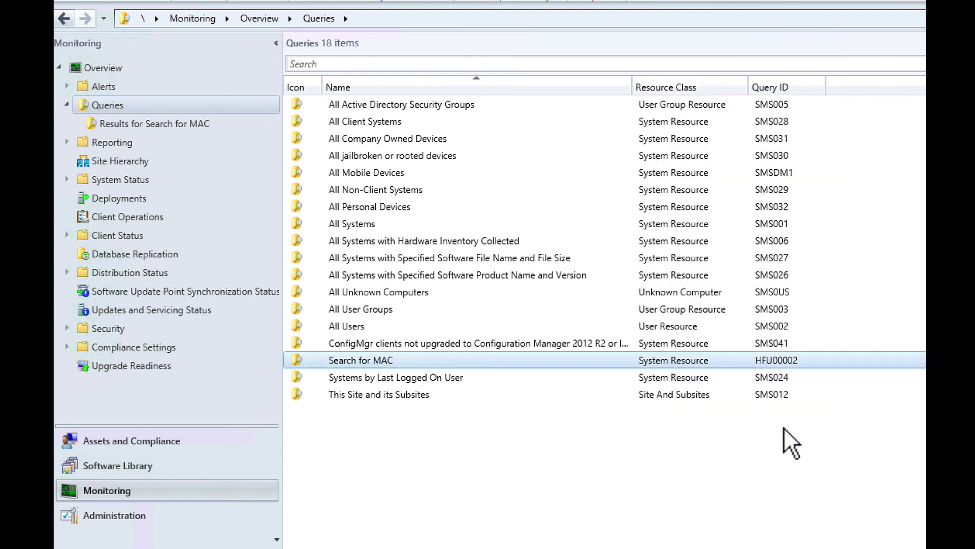
Run the Search for MAC query, dismiss its MAC value prompt, and return to All Systems
right_click(397, 361)
left_click(410, 370)
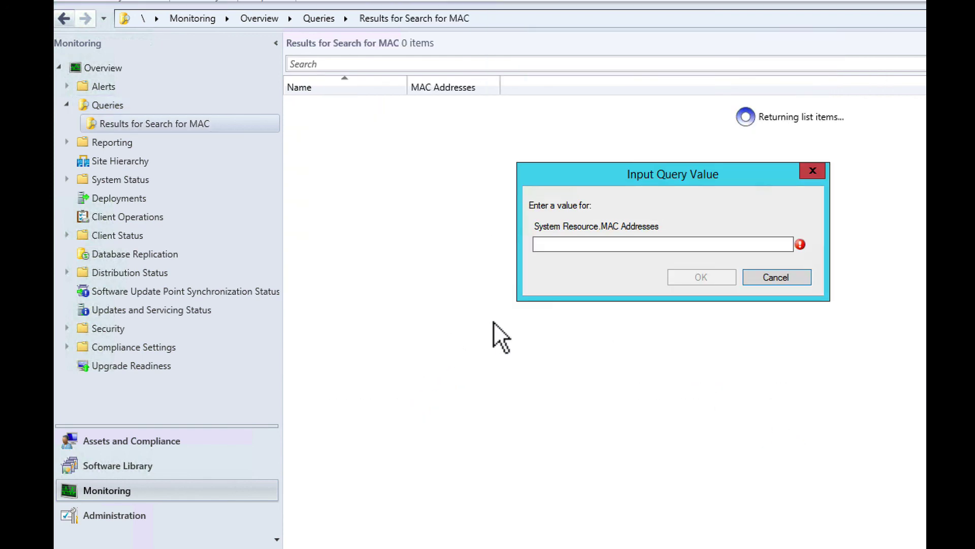
left_click(581, 247)
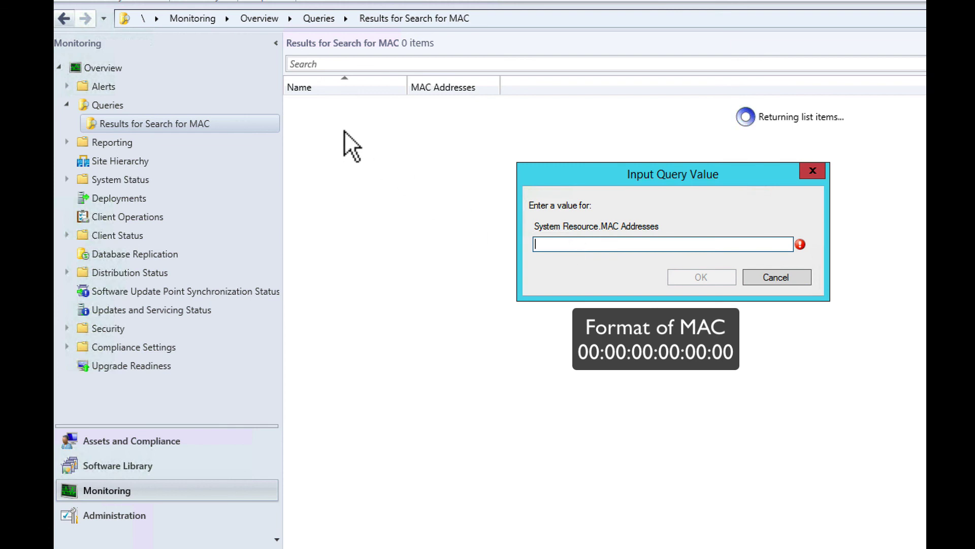
left_click(774, 283)
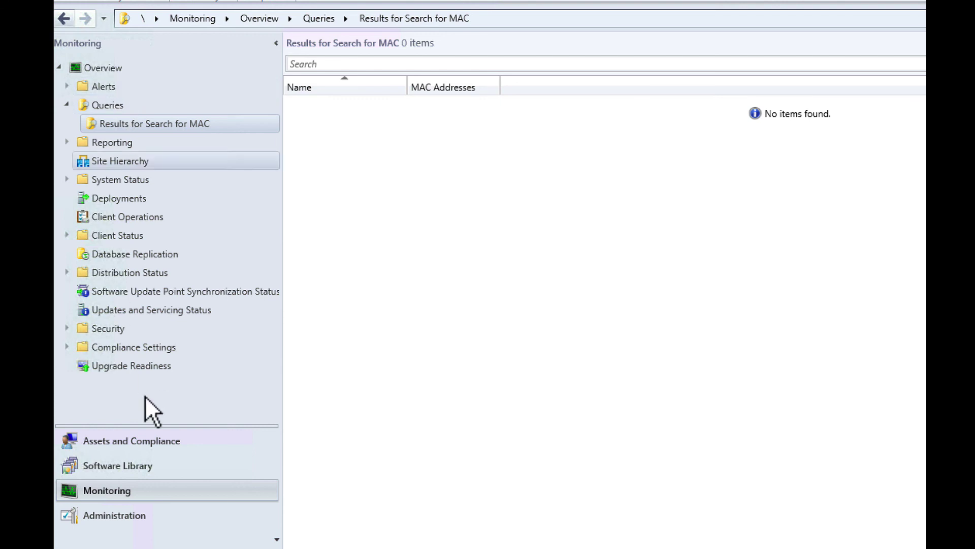
left_click(149, 450)
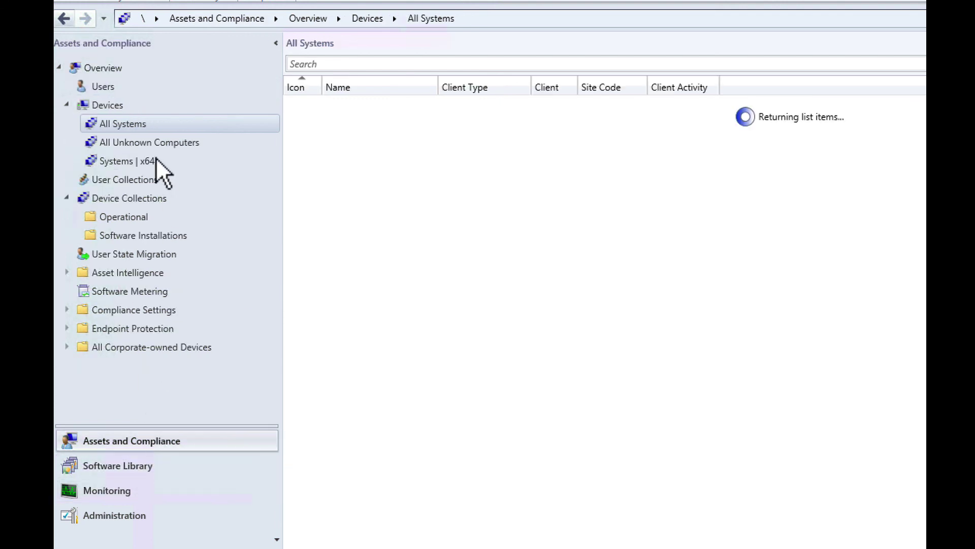